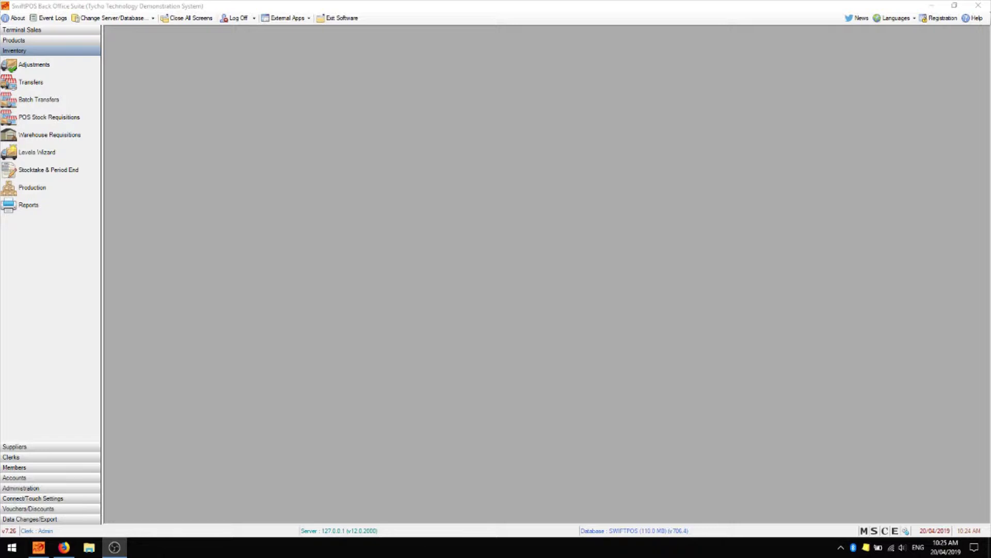
Step: Open the Inventory Transfers screen from the Inventory section
left_click(33, 67)
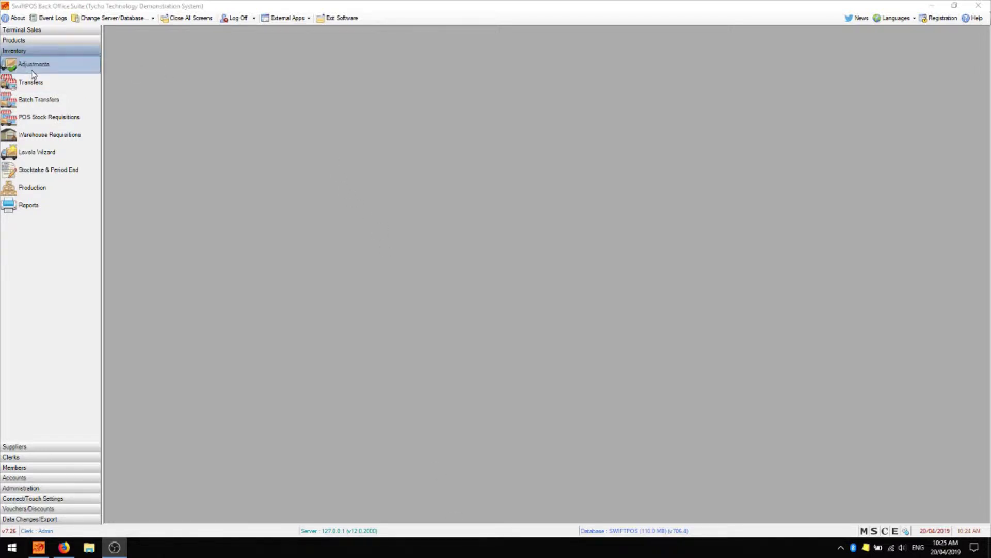
left_click(31, 82)
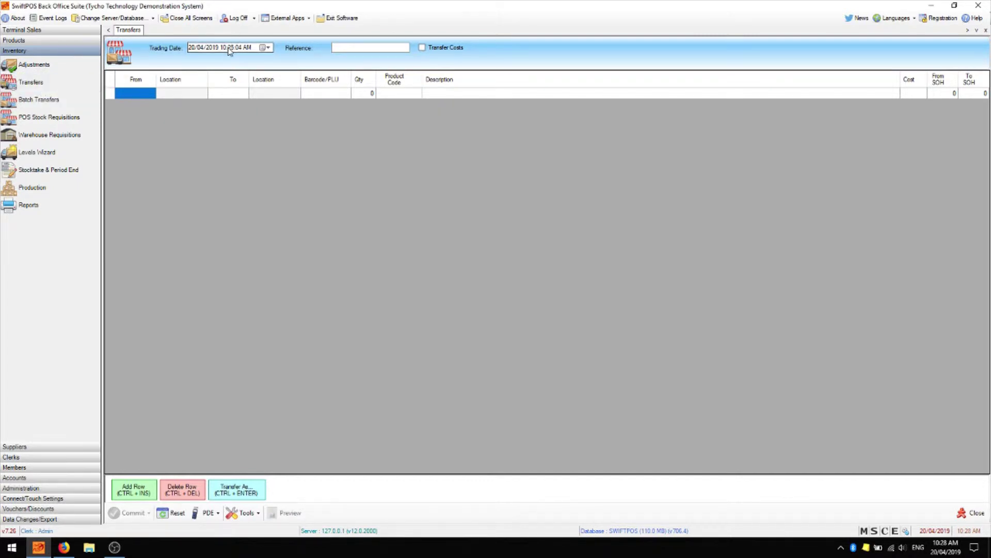
Step: Enter 'Test' as the transfer reference, briefly opening and dismissing the PDE menu
left_click(333, 47)
type("Te")
type("k")
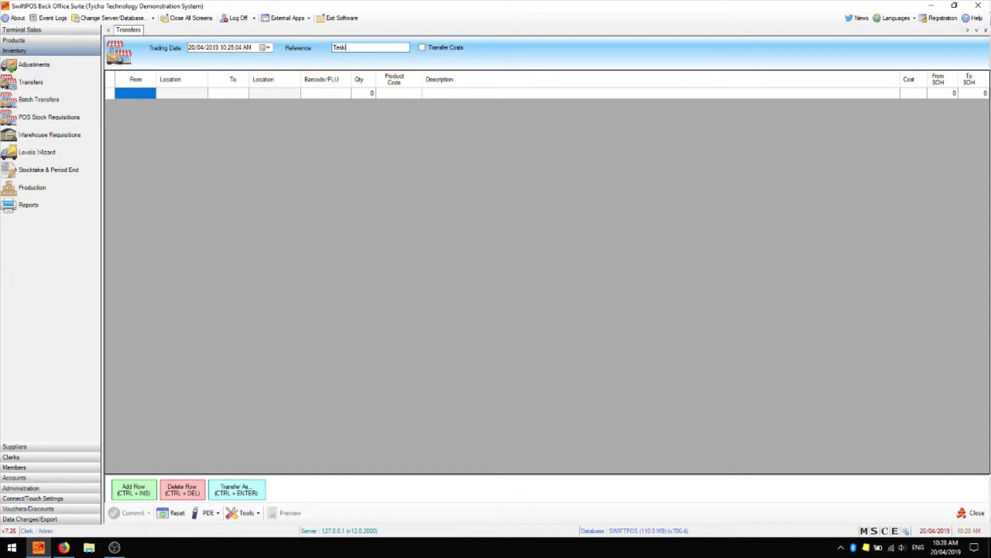
type("t")
left_click(215, 513)
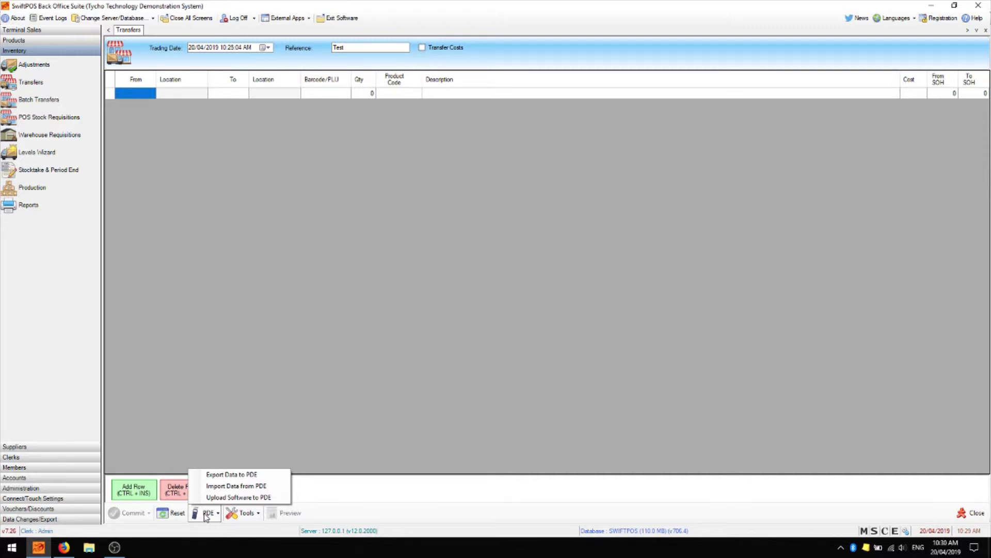
left_click(146, 390)
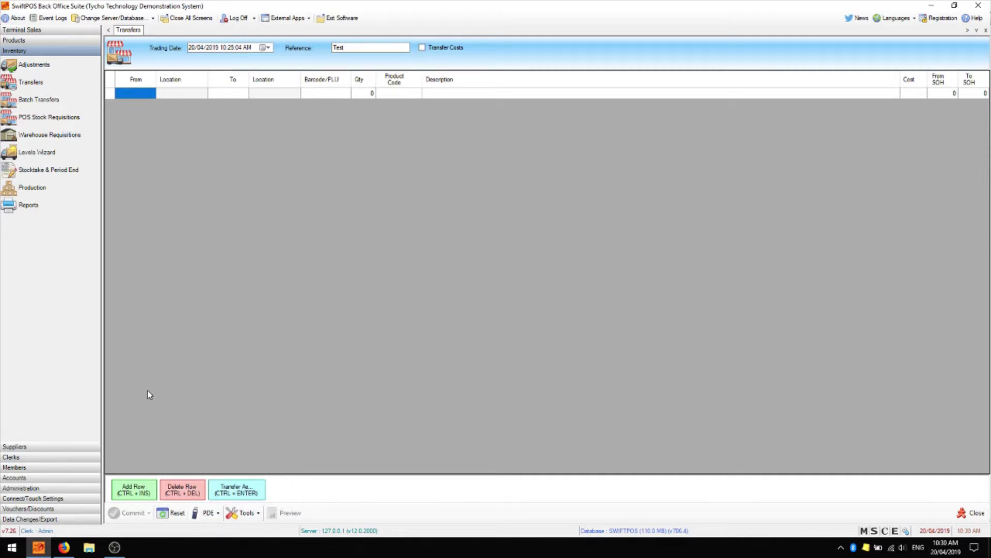
Step: Set the first line's From location to Bottle Shop and To location to Bar
double_click(148, 98)
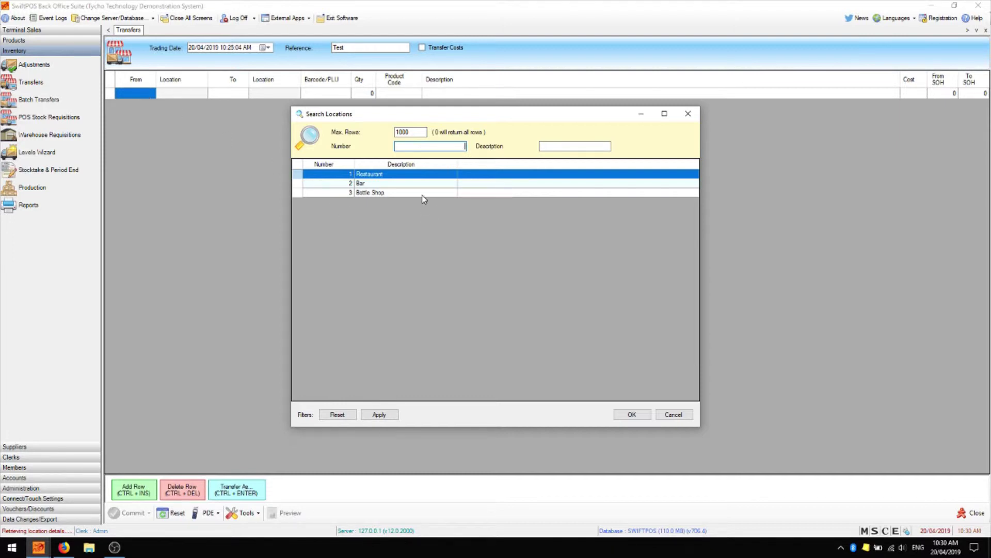
left_click(364, 194)
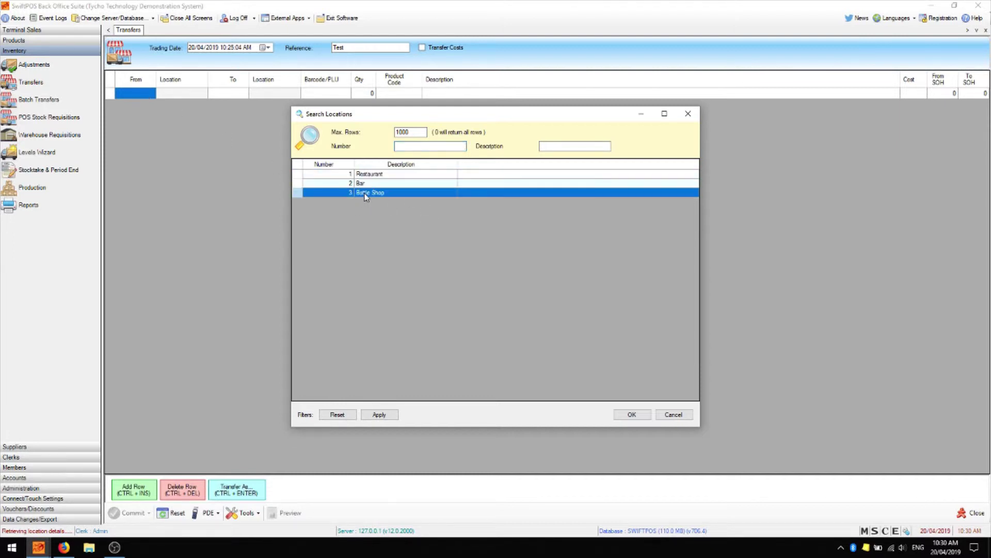
left_click(636, 413)
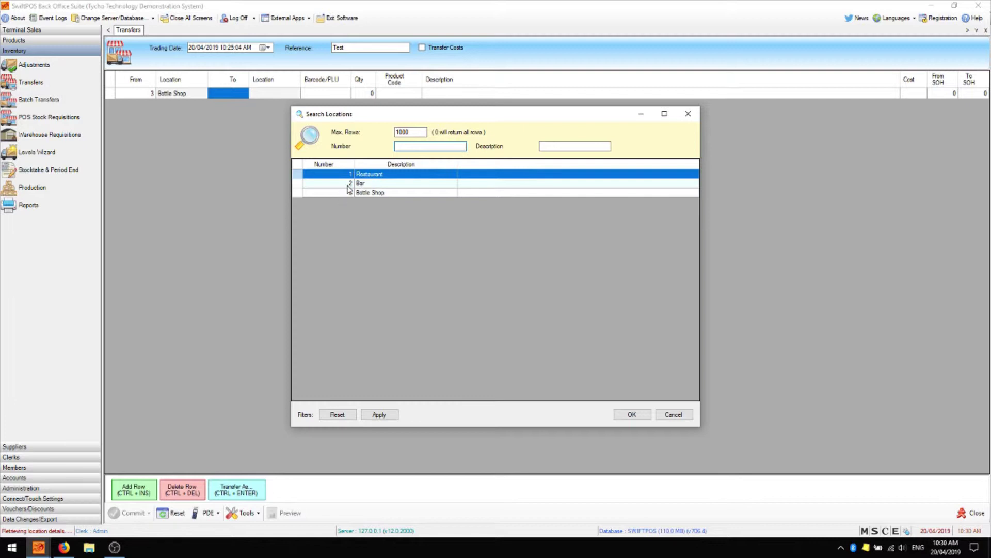
left_click(358, 183)
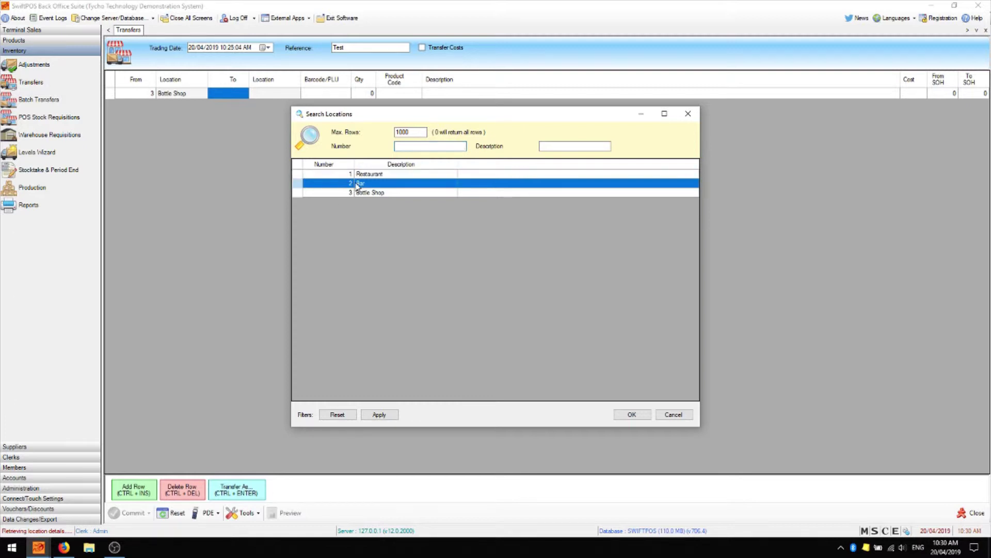
left_click(632, 415)
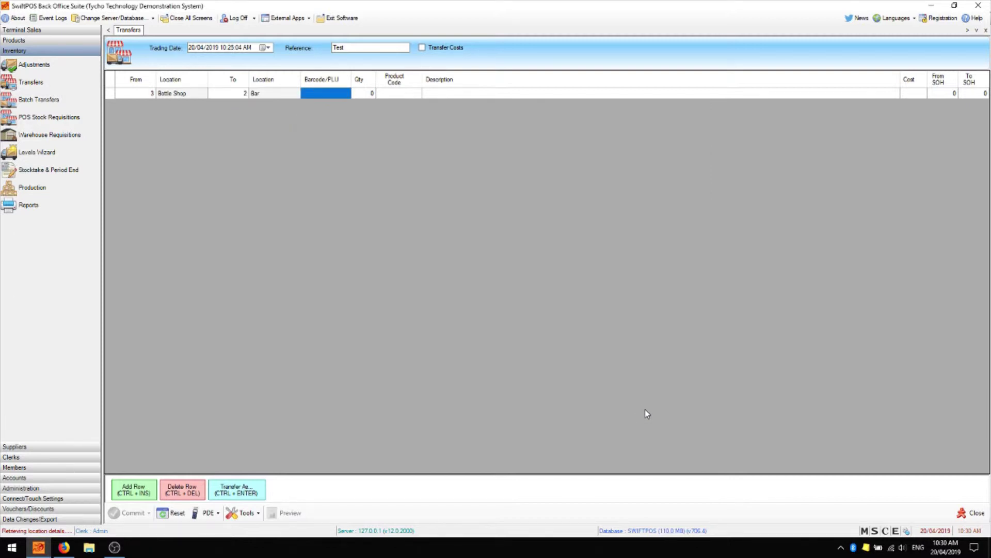
Step: Put 12 of VOD/CRUISER BLUEBERRY on the first line and start a second line
type("7890")
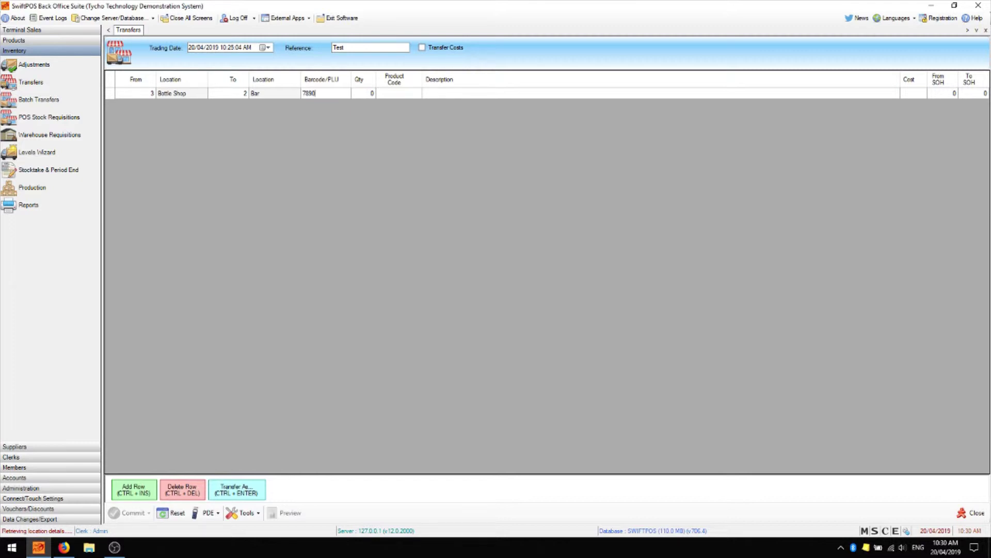
key("BackSpace")
key("BackSpace")
key("BackSpace")
key("Return")
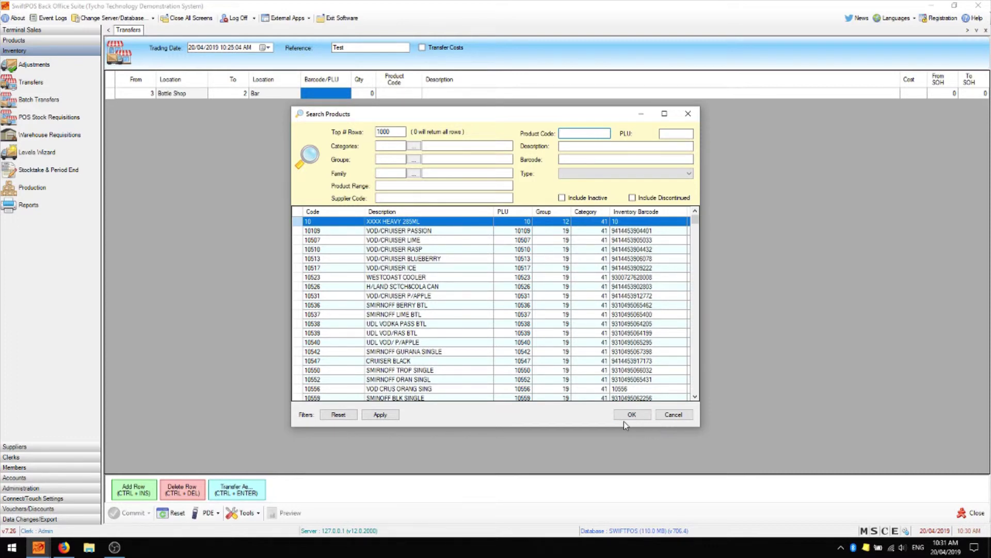
double_click(334, 259)
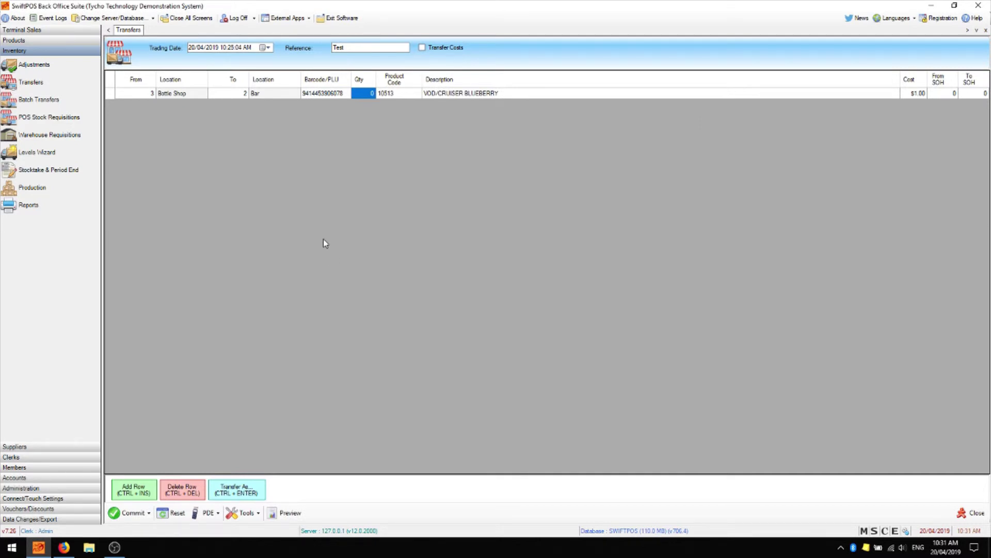
type("12")
key("Return")
key("ctrl+Insert")
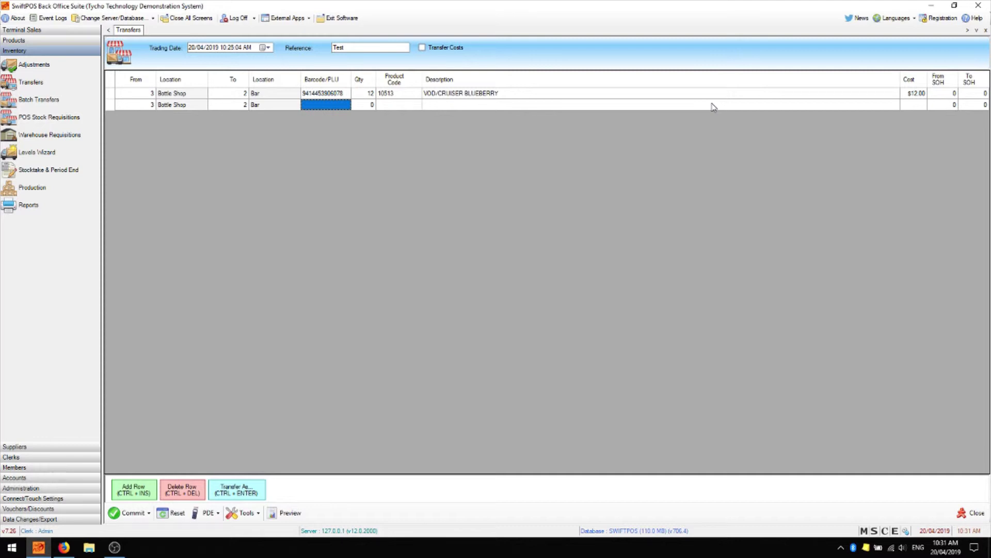
Step: Add SMIRNOFF ORAN SINGL with quantity 24 as the second transfer line
key("Return")
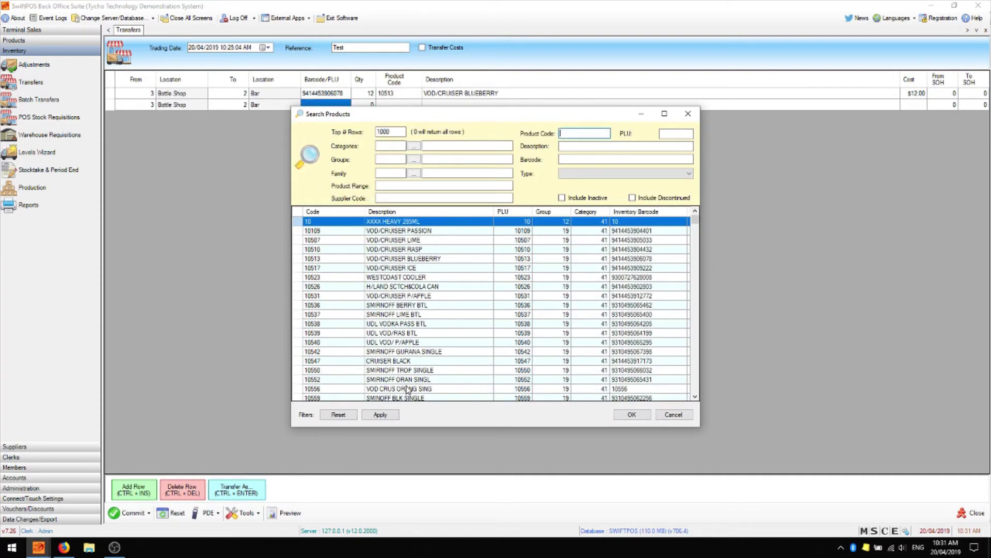
double_click(423, 380)
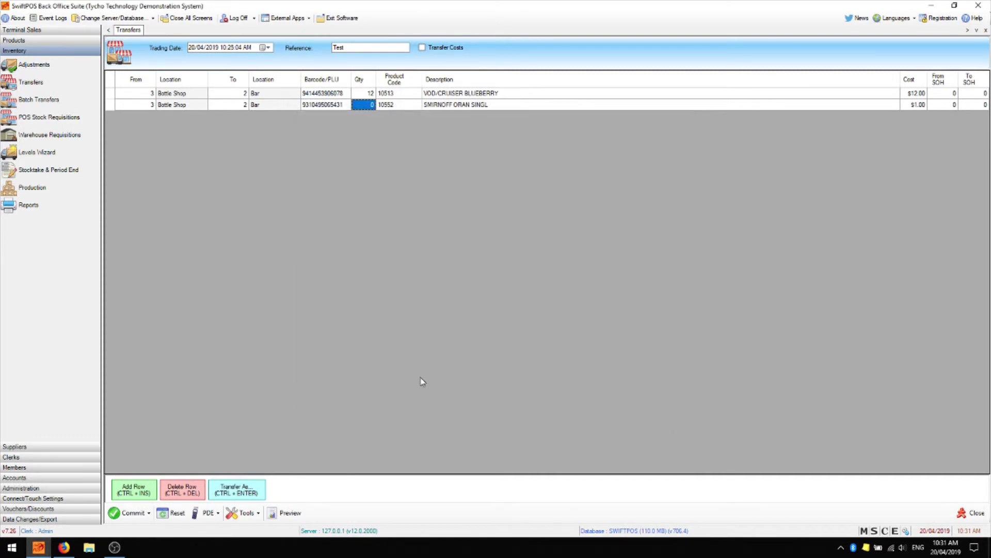
type("24")
key("Return")
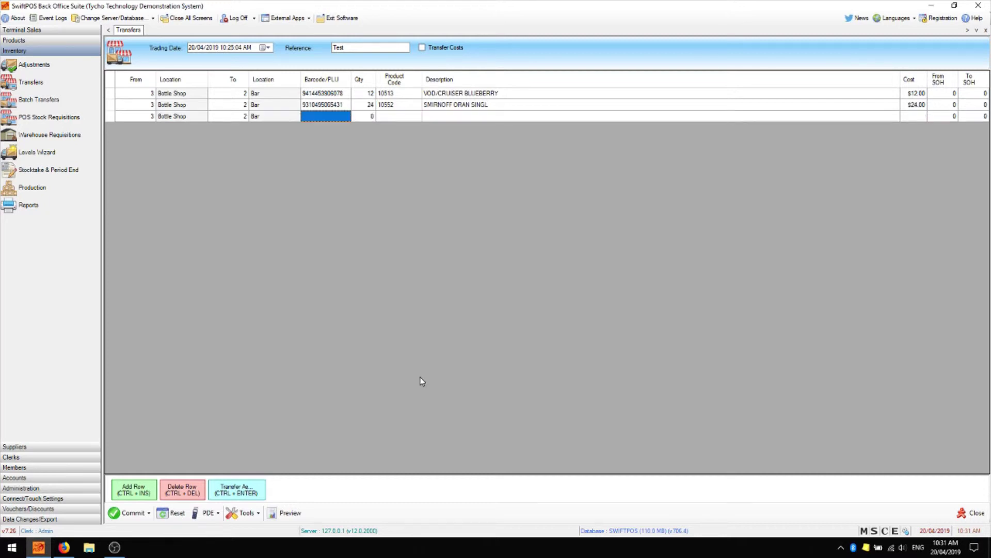
Step: Add 10538 UDL VODKA PASS BTL with quantity 36 as the third line
key("Return")
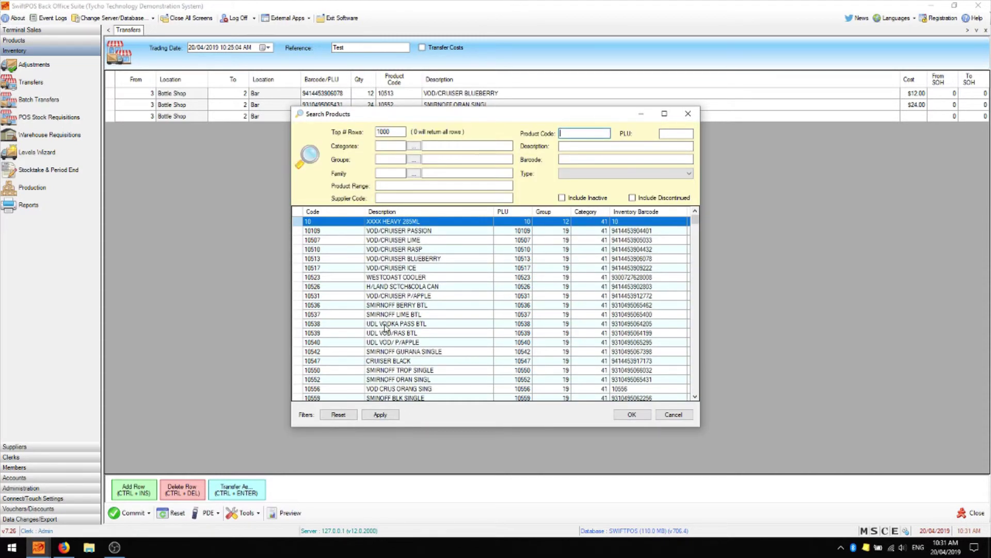
left_click(390, 324)
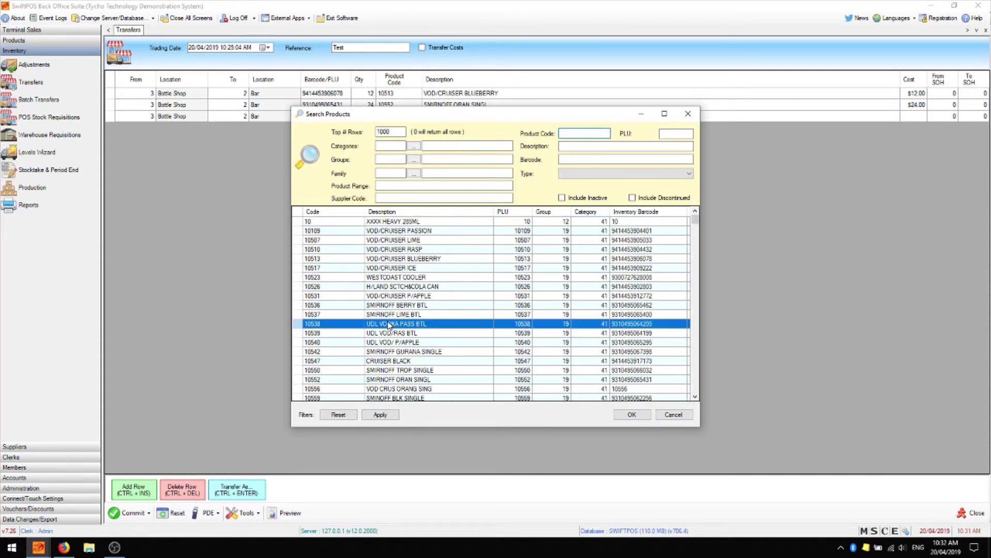
double_click(389, 325)
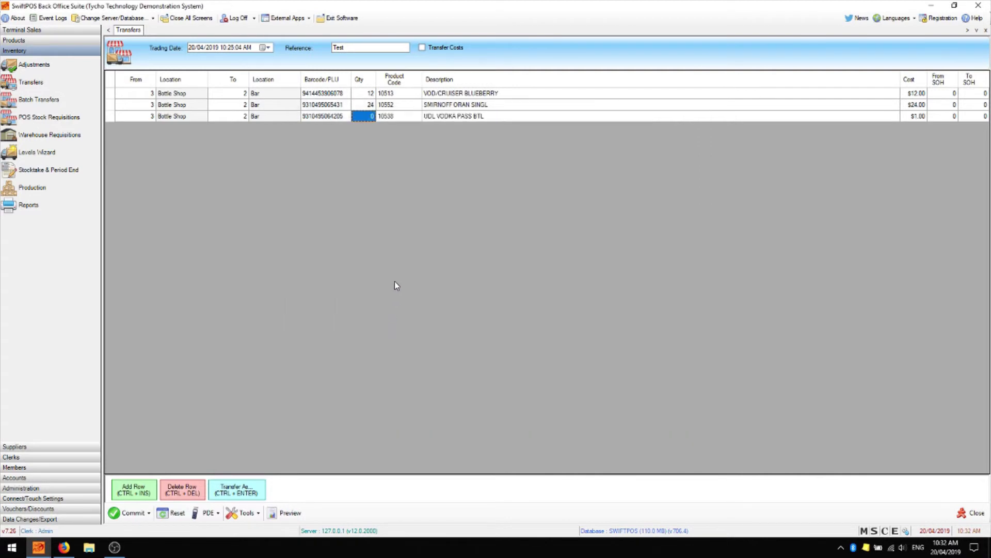
type("36")
key("Return")
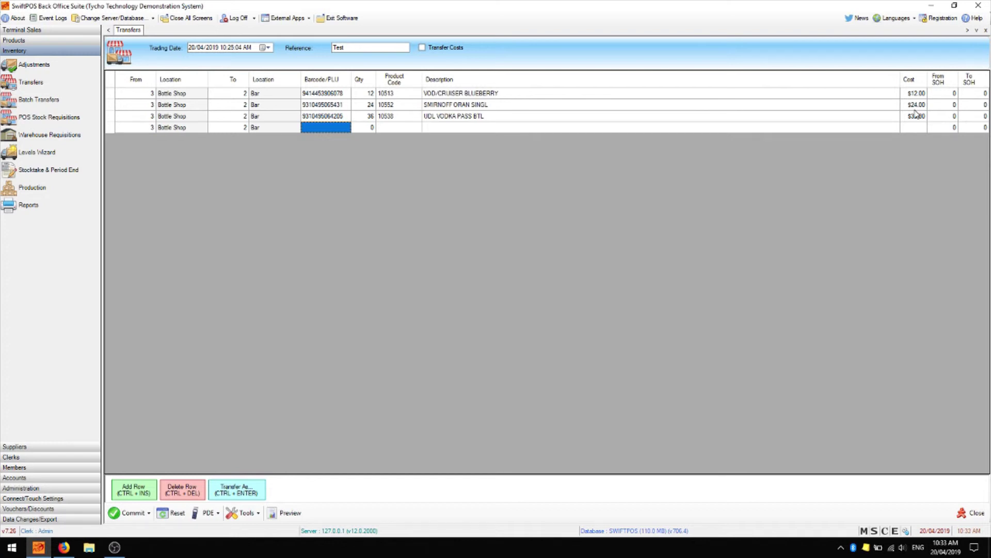
Step: Delete the blank fourth line and review the three-product Inventory Transfer preview
left_click(188, 488)
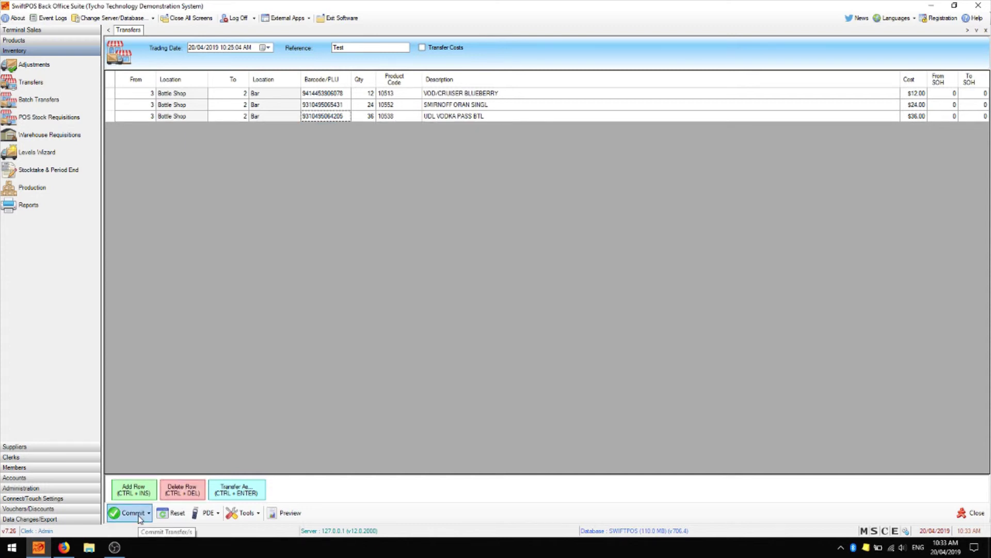
left_click(149, 513)
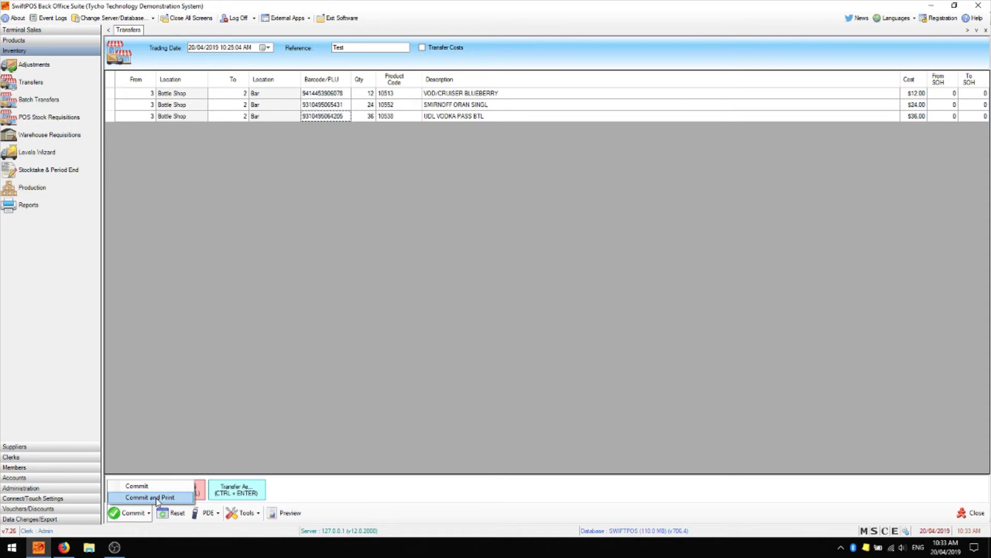
left_click(303, 517)
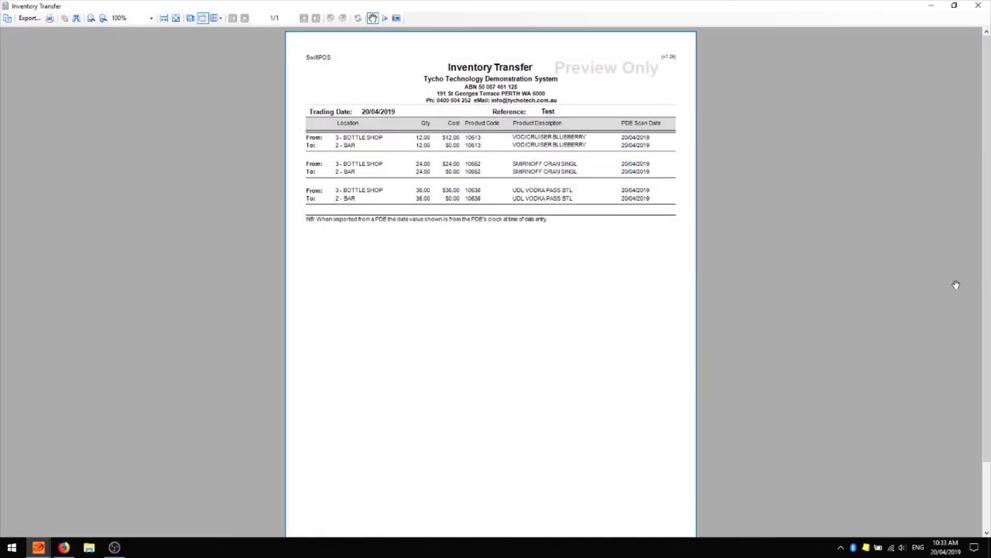
key("Escape")
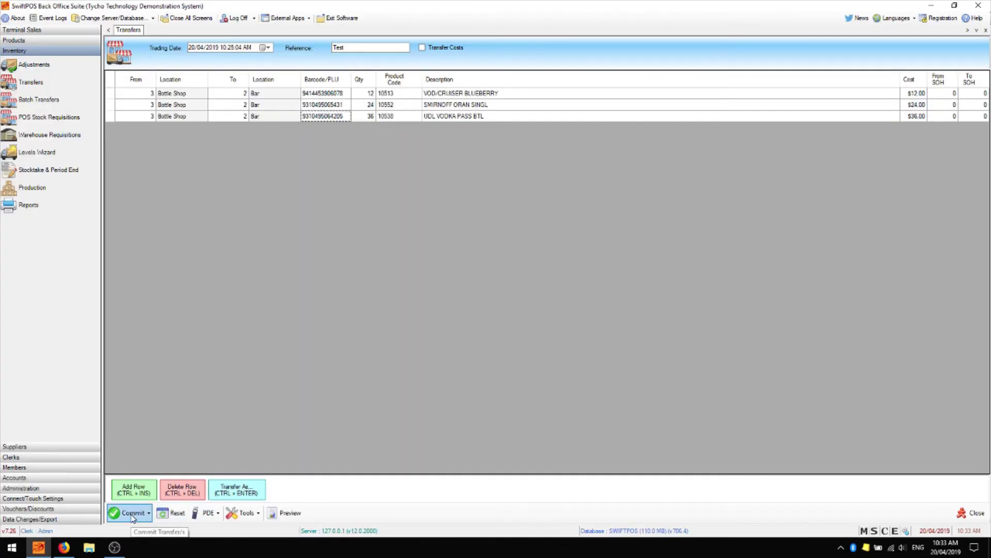
left_click(132, 514)
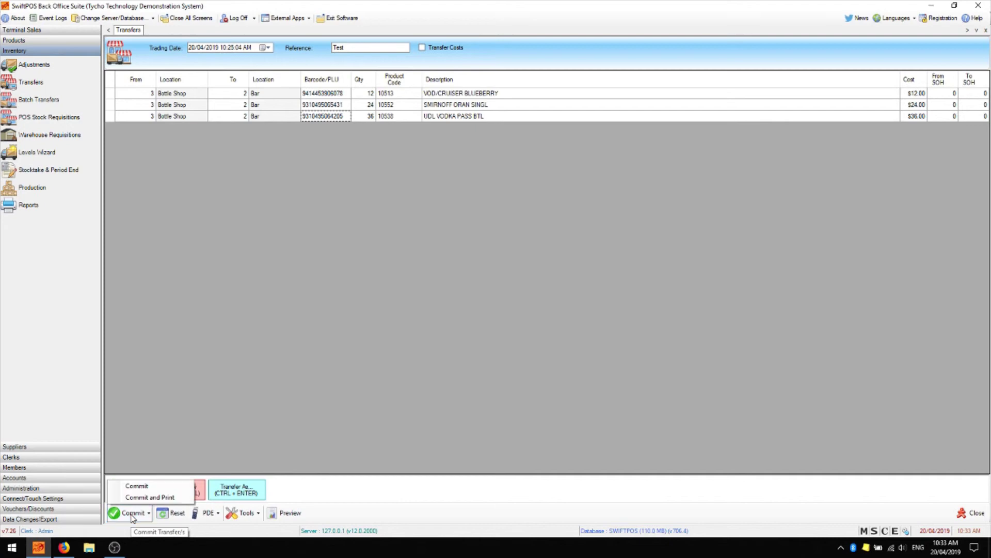
Step: Commit the transfer without consolidating similar products and acknowledge the confirmation
left_click(137, 486)
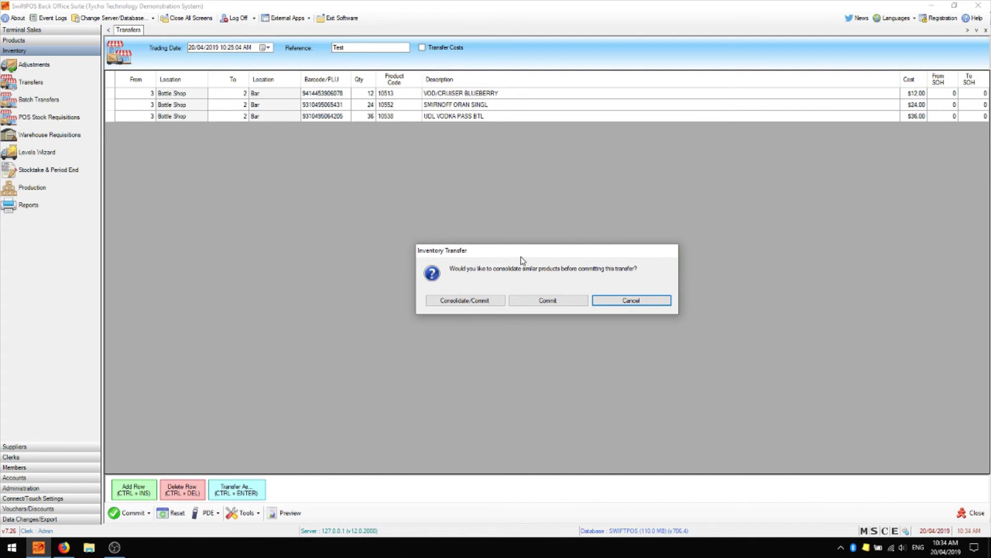
left_click(523, 304)
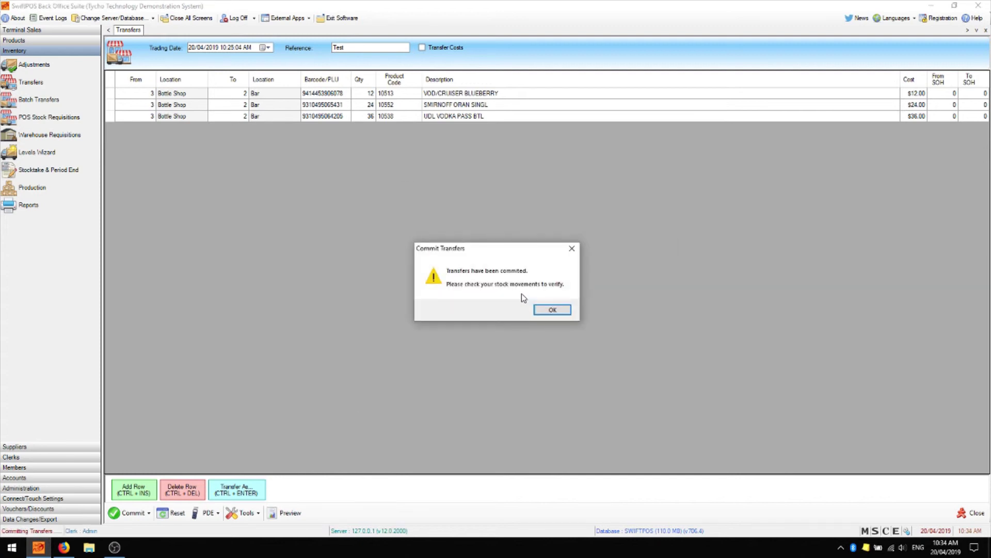
left_click(567, 313)
left_click(39, 41)
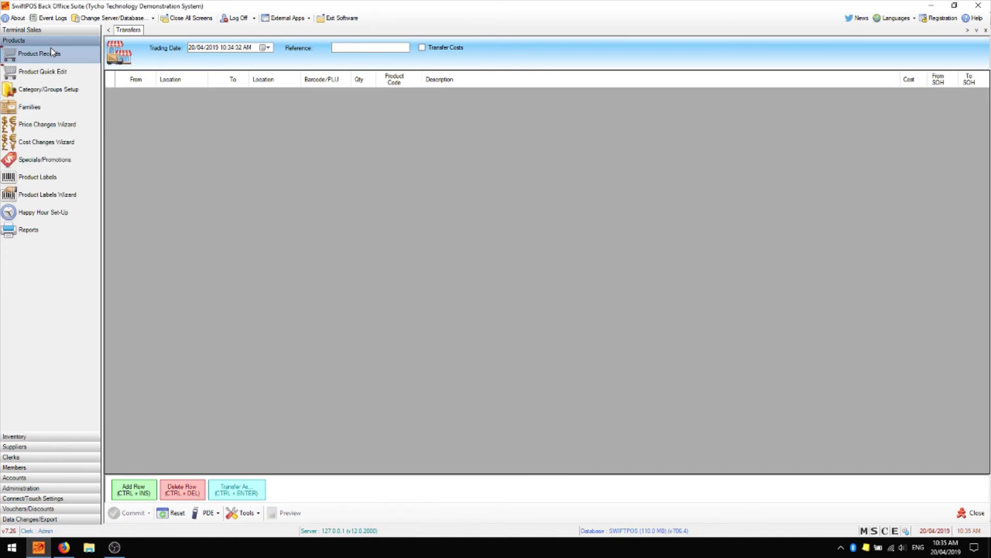
Step: Open 10552 SMIRNOFF ORAN SNGL in Product Records; check SOH: 24 Bar, -24 Bottle Shop
left_click(50, 52)
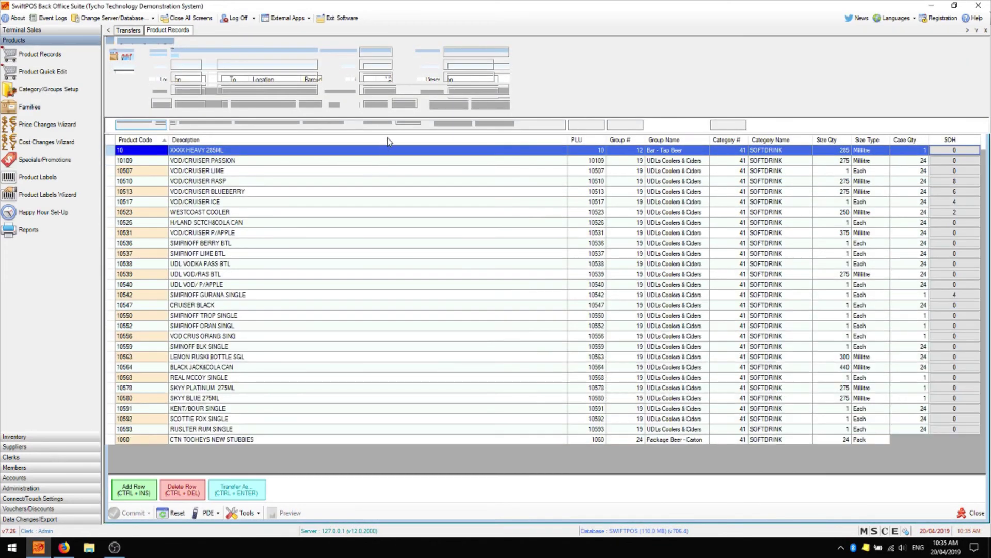
left_click(224, 325)
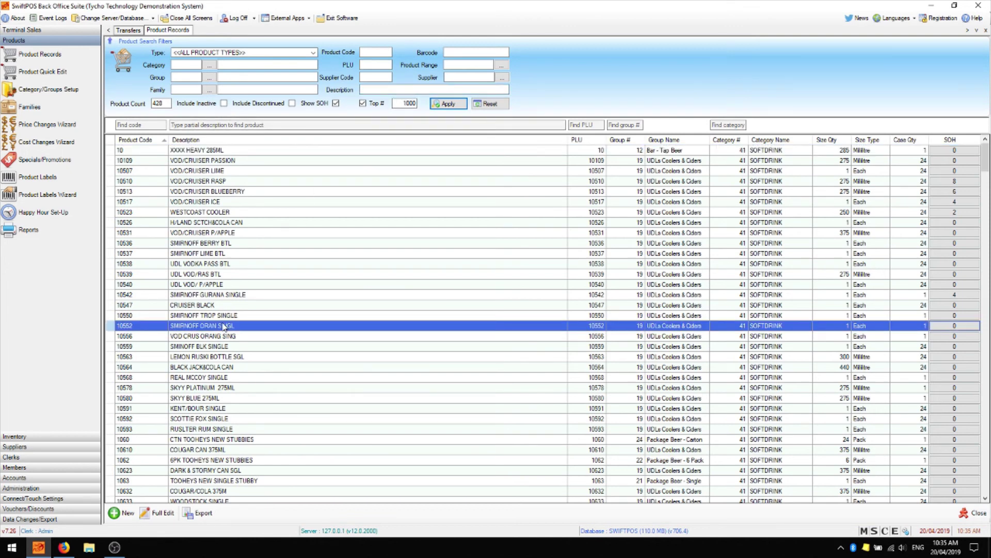
double_click(224, 325)
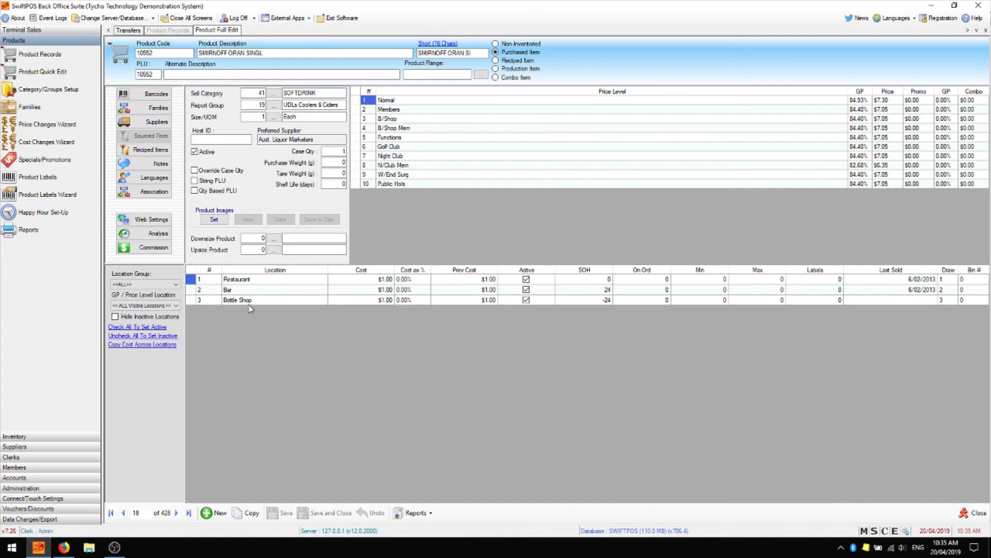
left_click(597, 292)
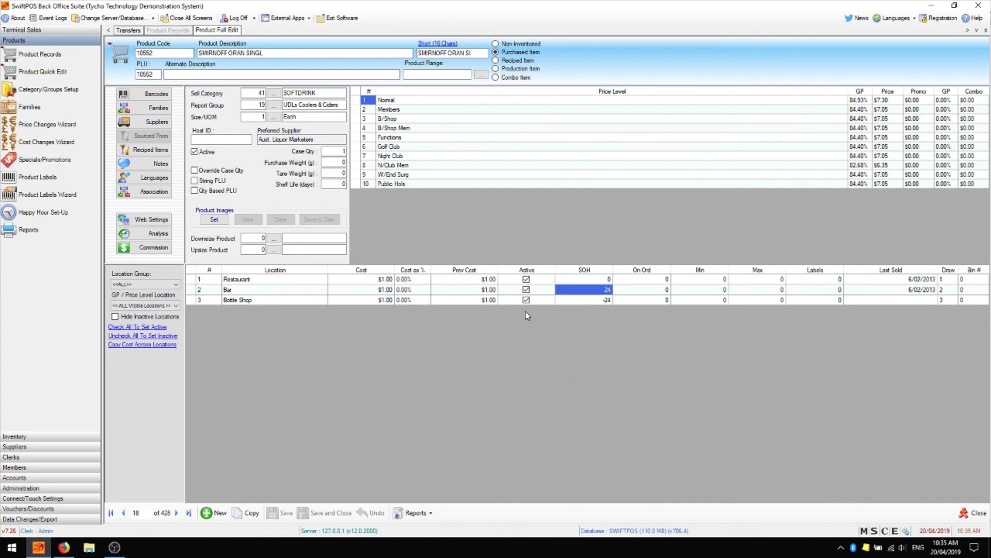
left_click(608, 301)
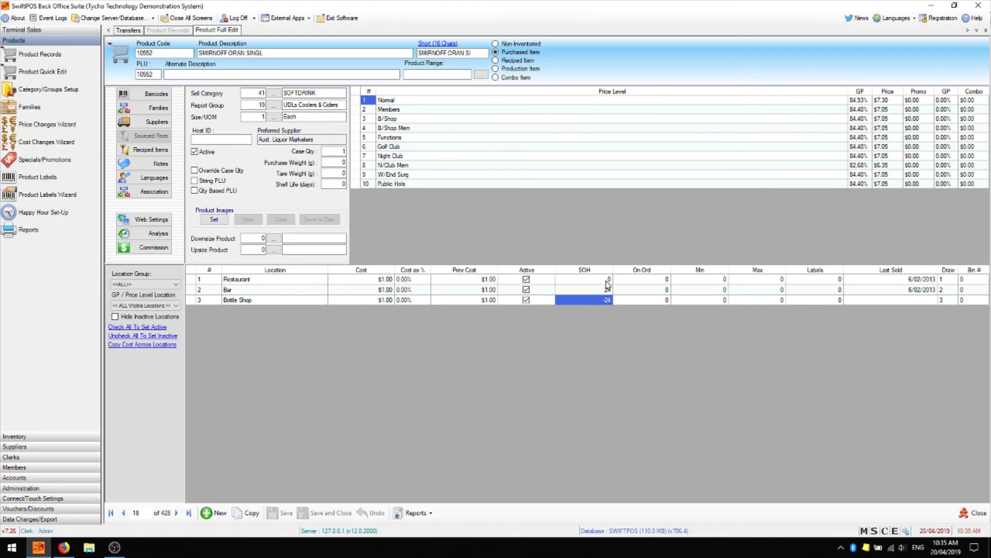